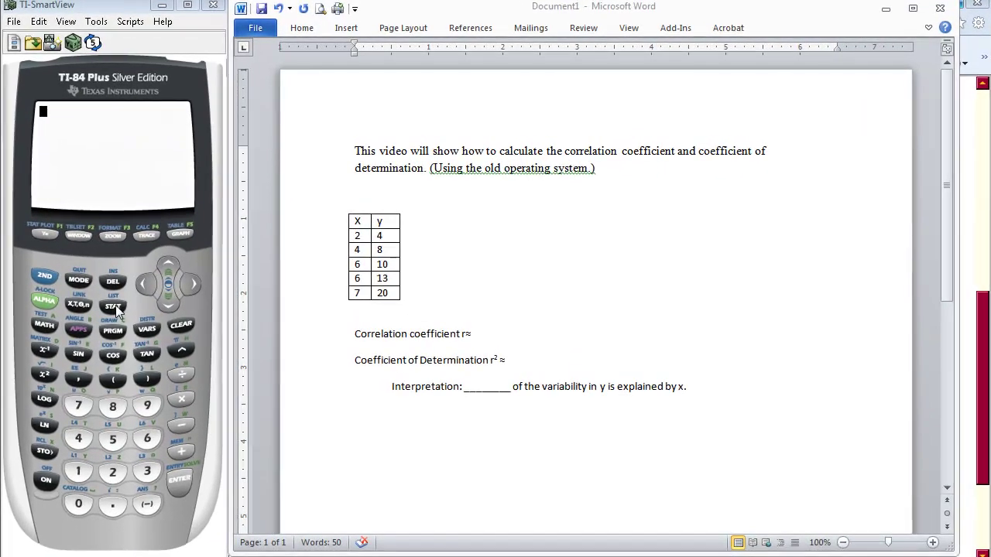
# Open the STAT list editor to check L1 {2,4,6,6,7} and L2 {4,8,10,13,20}, ending on the L1 header.
pyautogui.click(130, 297)
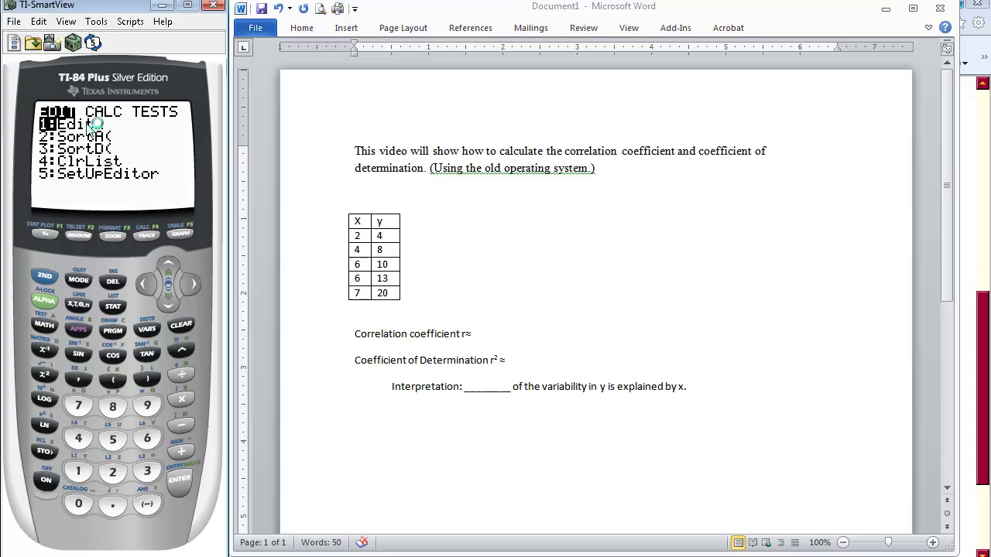
pyautogui.click(180, 484)
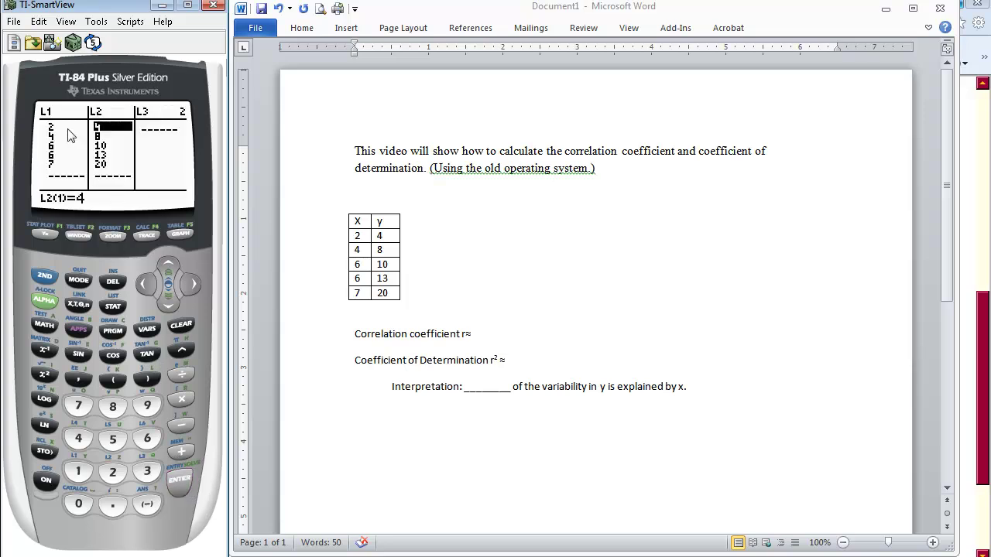
pyautogui.click(150, 292)
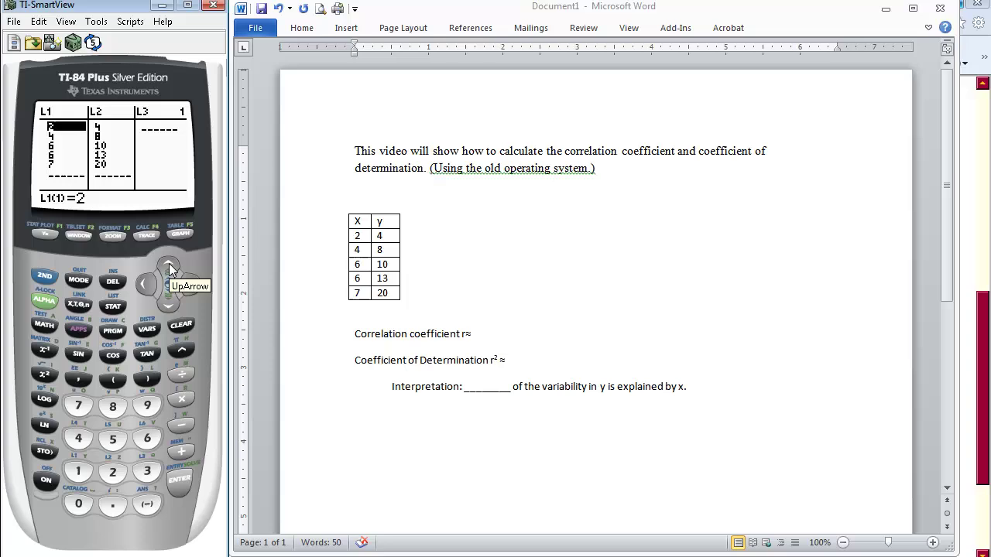
pyautogui.click(170, 267)
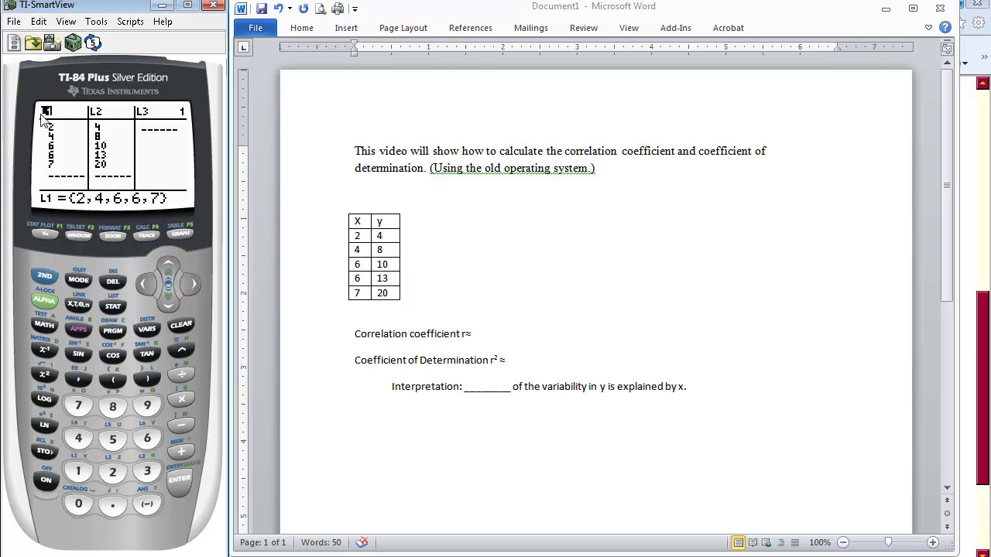
# Clear L1, re-enter x values 2, 4, 6, 6, 7, and quit to the home screen.
pyautogui.click(177, 326)
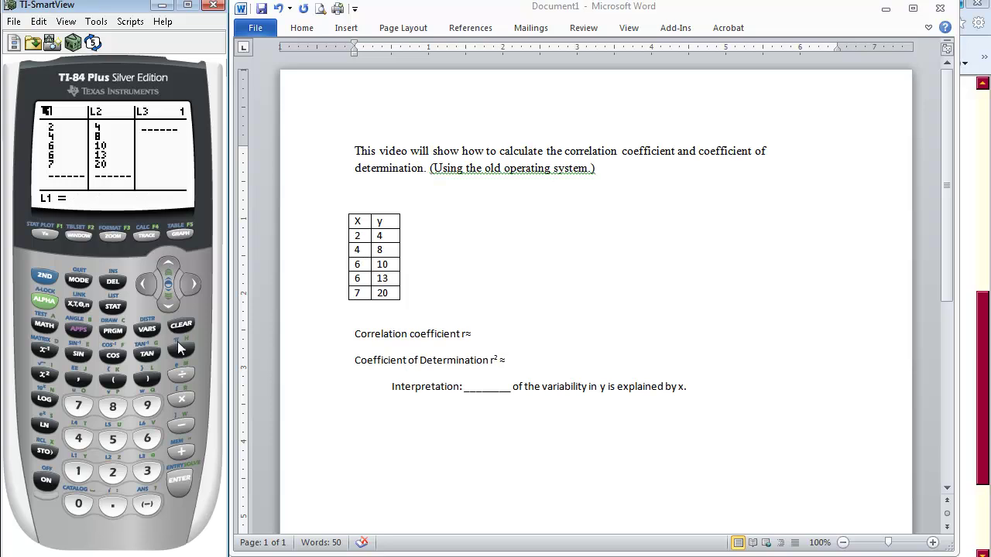
pyautogui.click(181, 485)
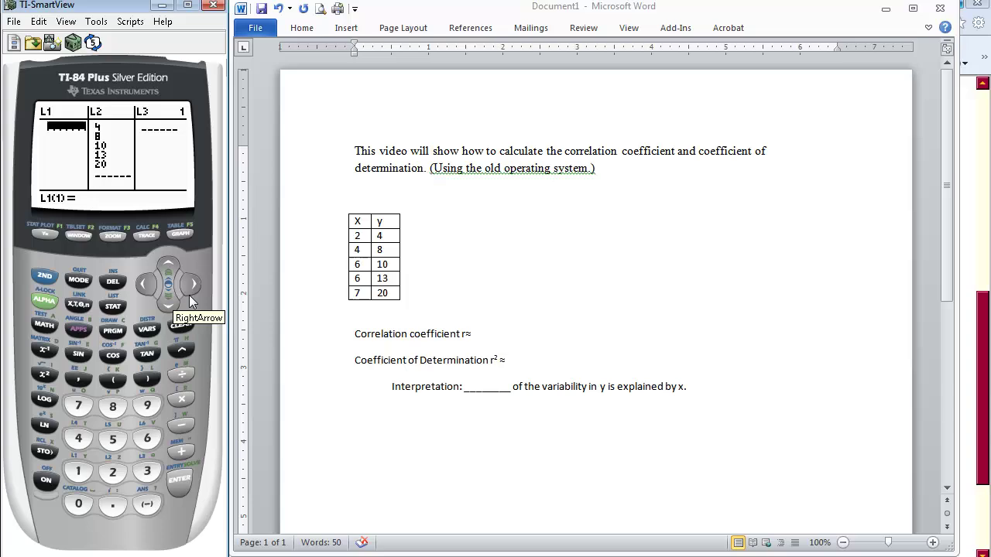
pyautogui.click(112, 472)
pyautogui.click(179, 485)
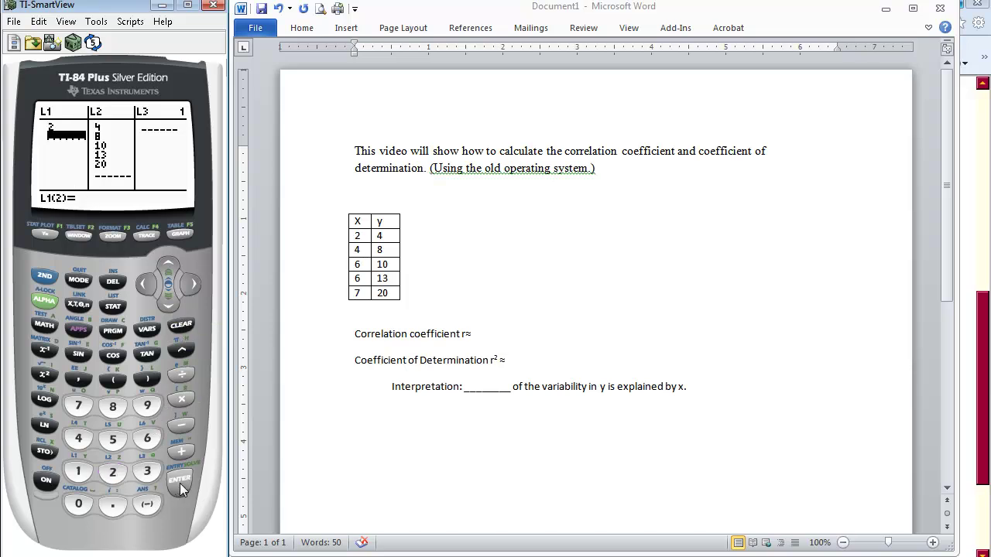
pyautogui.click(80, 440)
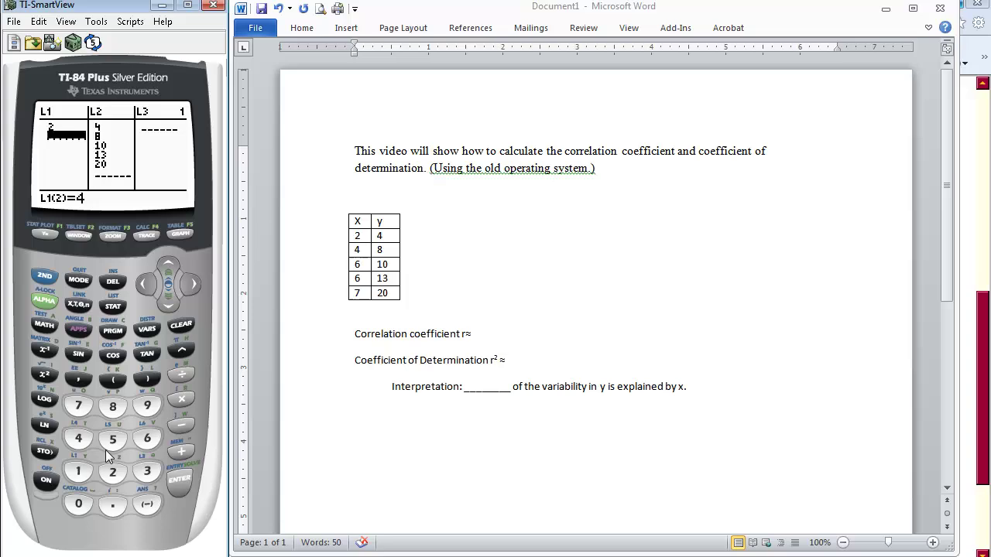
pyautogui.click(179, 485)
pyautogui.click(147, 439)
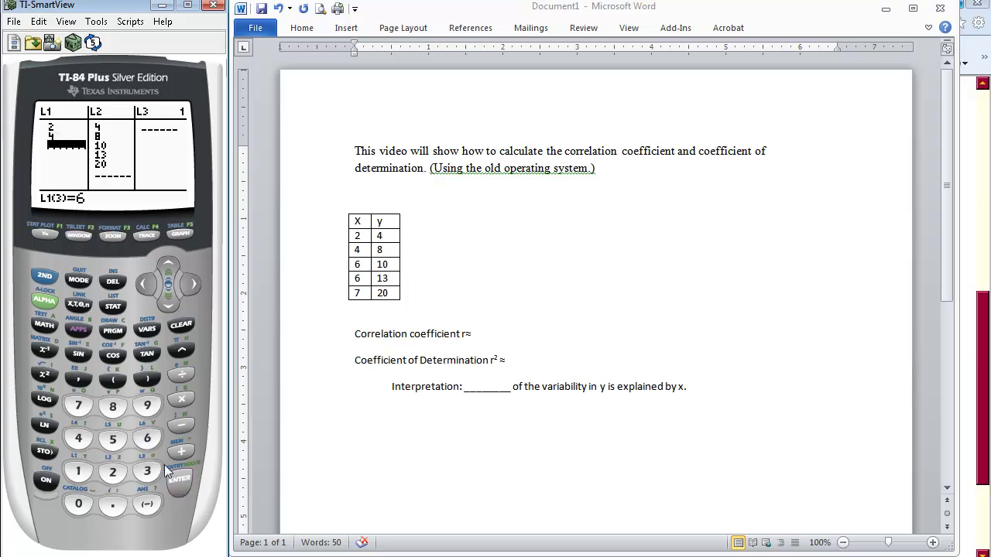
pyautogui.click(177, 483)
pyautogui.click(147, 440)
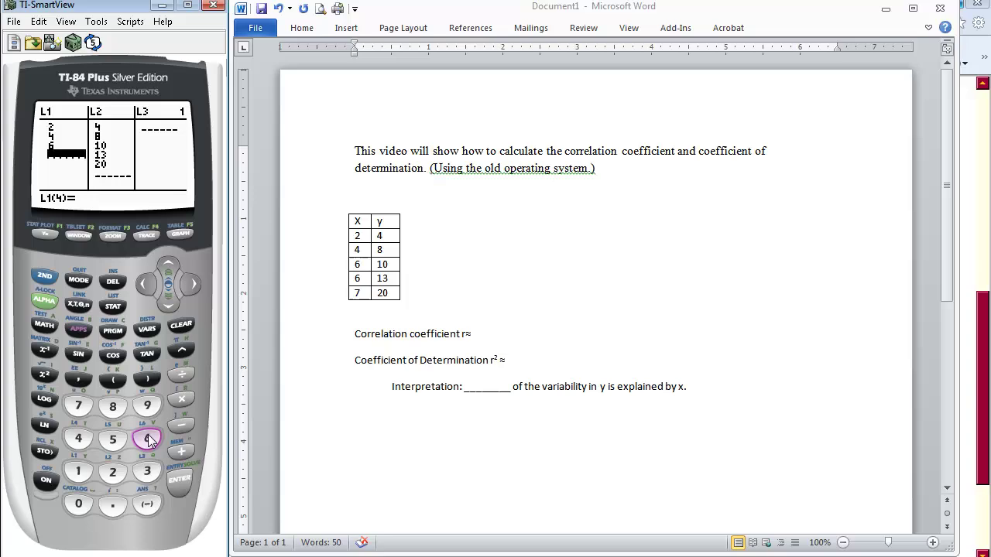
pyautogui.click(179, 483)
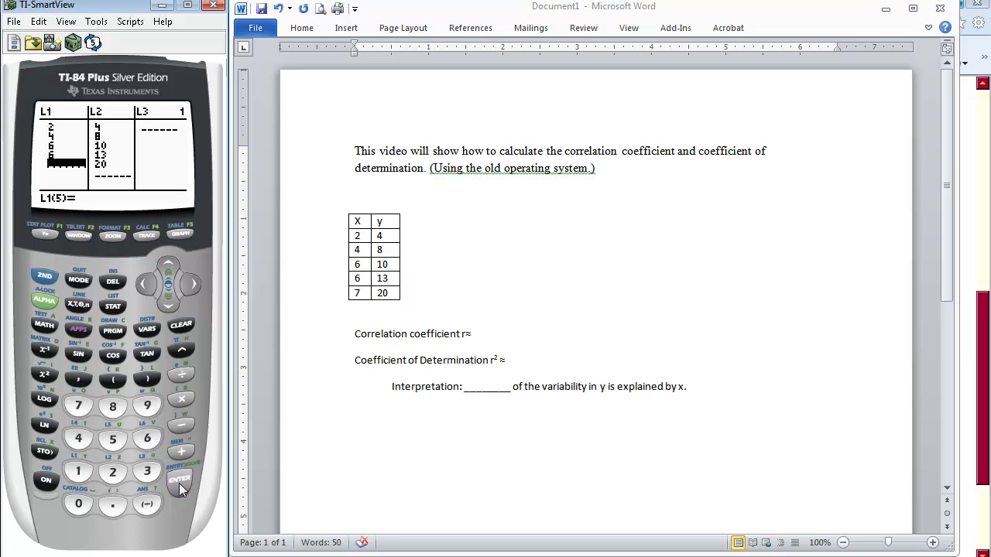
pyautogui.click(80, 416)
pyautogui.click(179, 480)
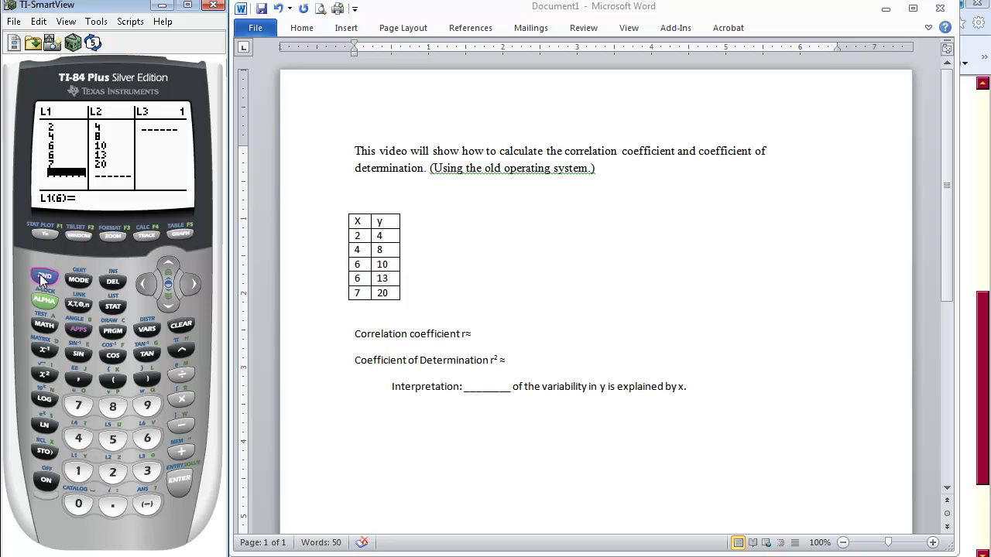
pyautogui.click(82, 282)
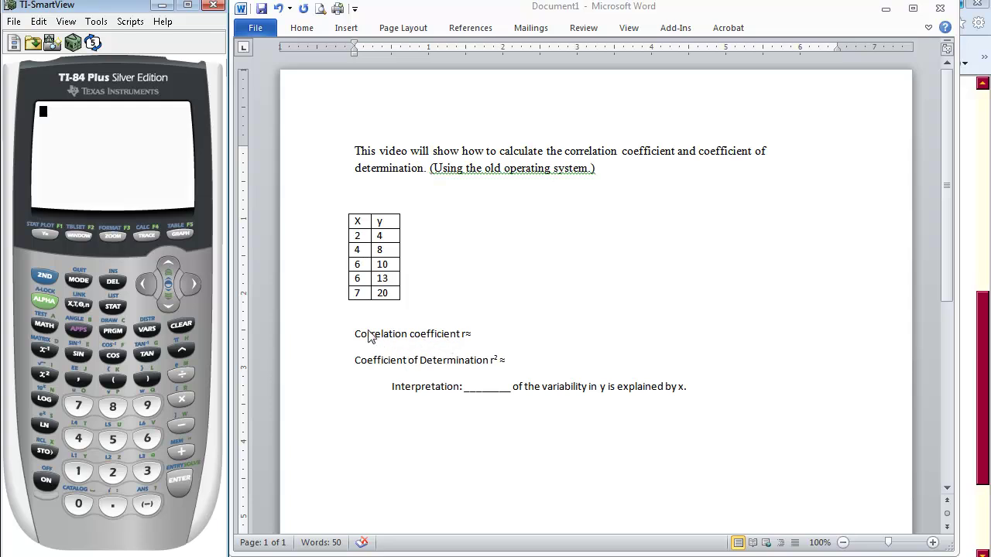
# Run LinReg(ax+b) on the lists, giving a=2.6875 and b=-2.4375.
pyautogui.click(113, 308)
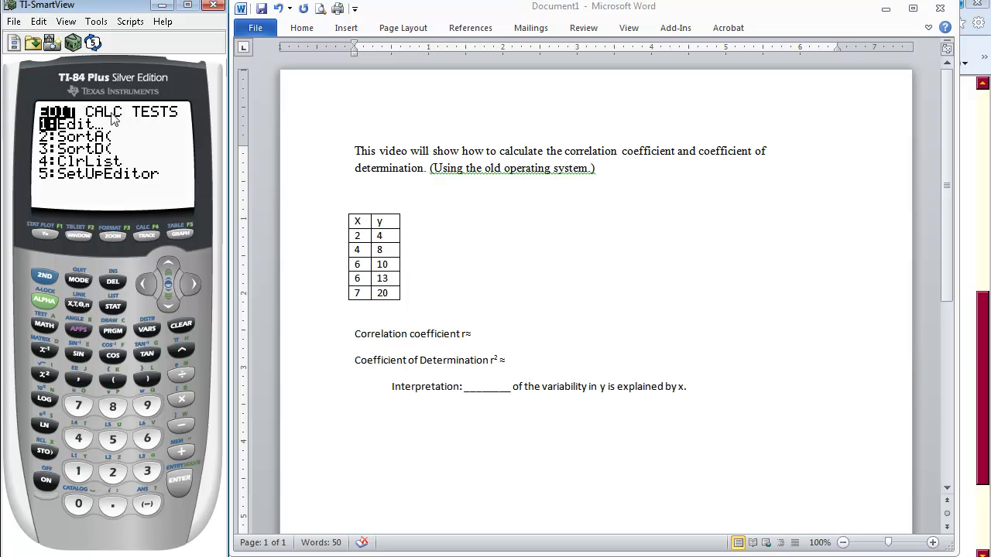
pyautogui.click(191, 286)
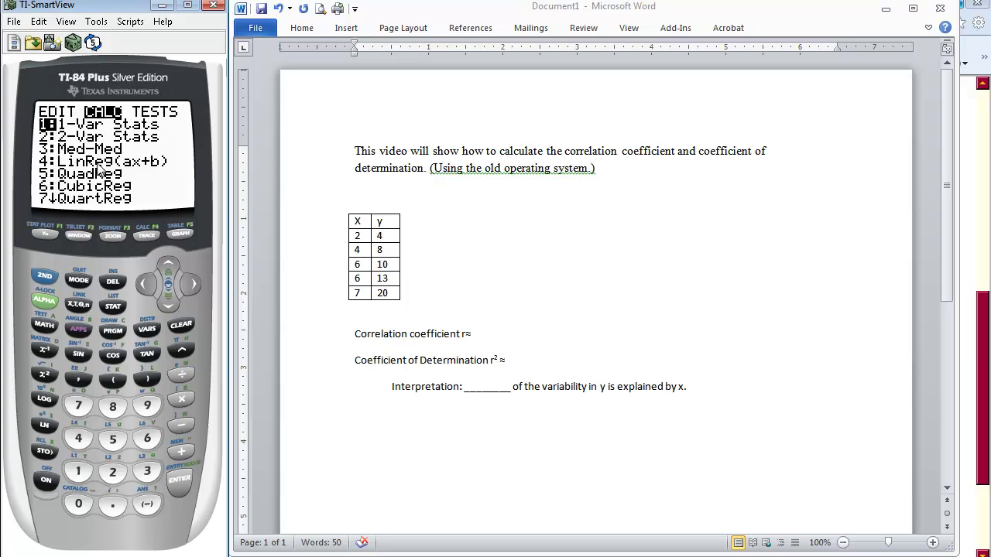
pyautogui.click(78, 439)
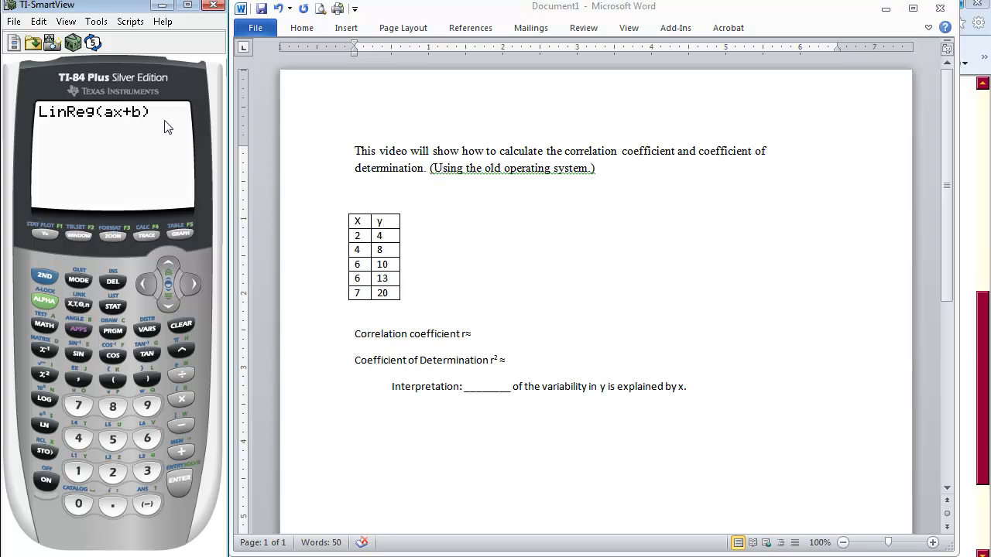
pyautogui.click(183, 486)
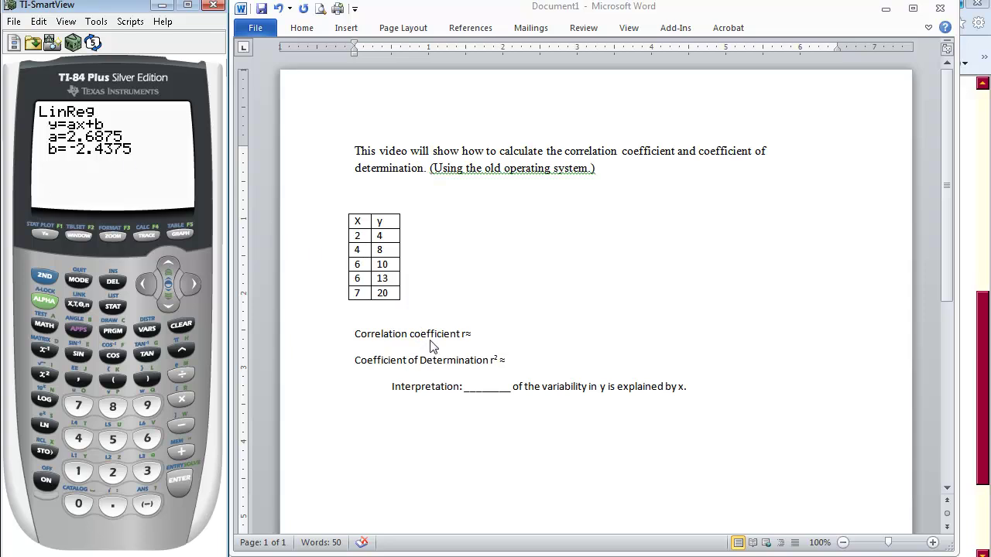
pyautogui.click(148, 329)
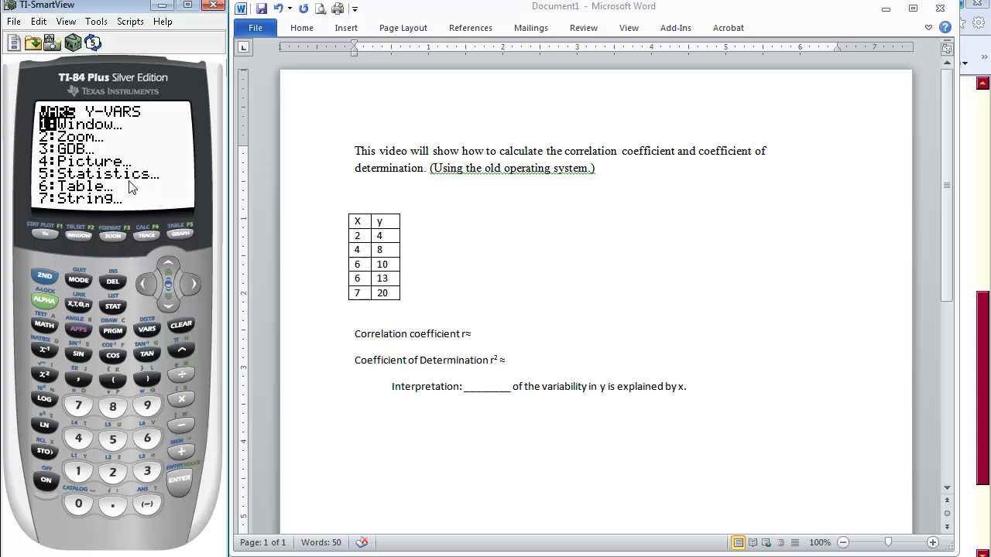
# Paste r from the Statistics EQ variables and evaluate it to .8958333333.
pyautogui.click(111, 446)
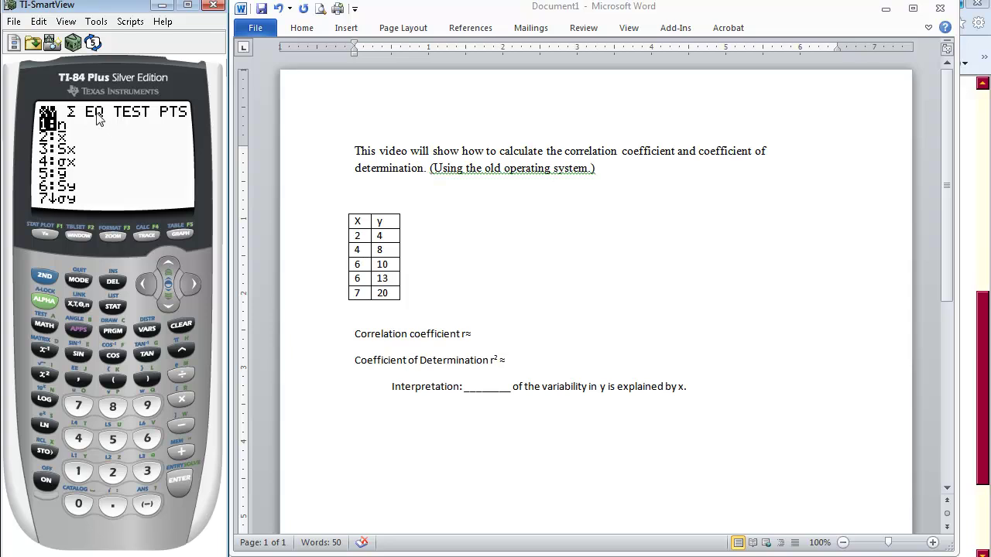
pyautogui.click(196, 284)
pyautogui.click(195, 284)
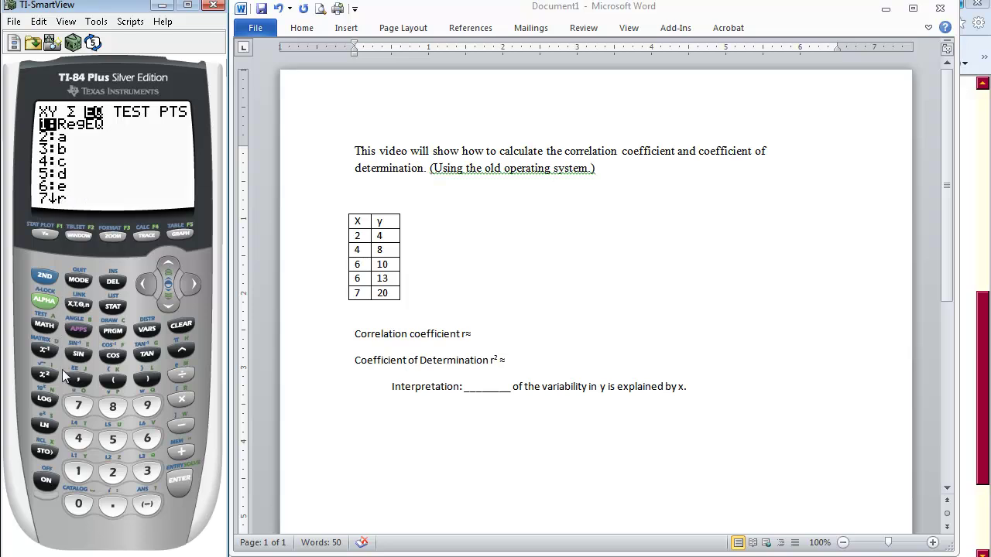
pyautogui.click(78, 409)
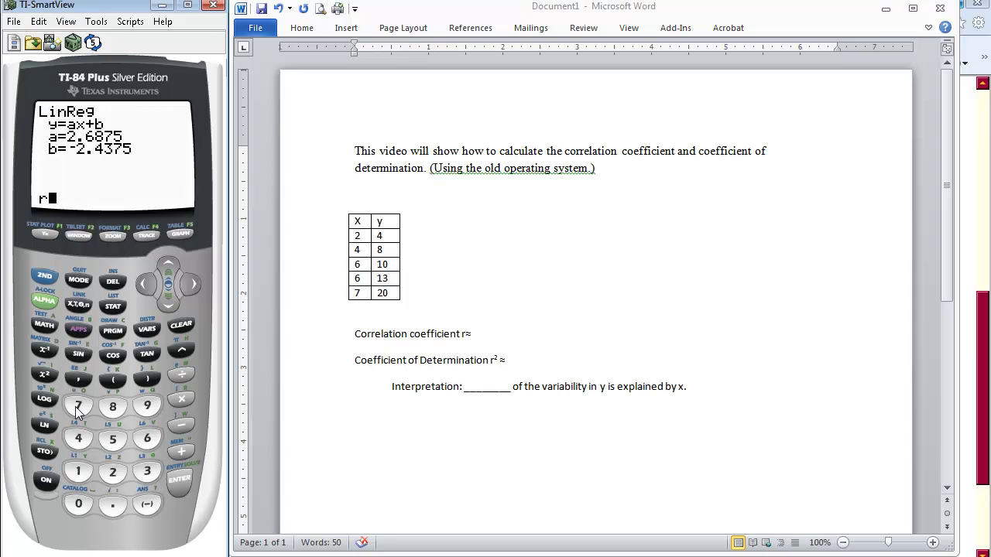
pyautogui.click(180, 482)
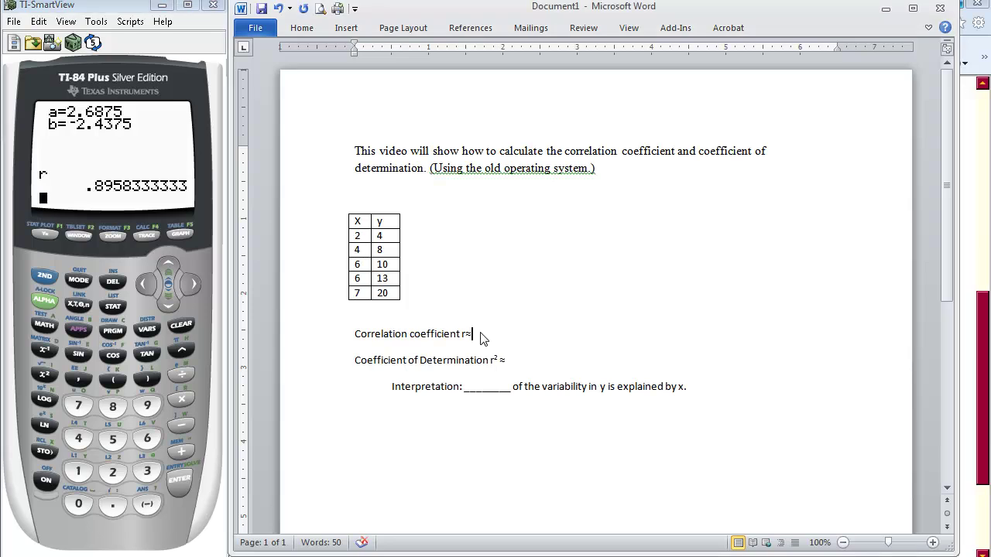
# Enter .896 after r≈ in Word, then square r on the calculator to get .8025173611.
pyautogui.write('.896')
pyautogui.click(42, 377)
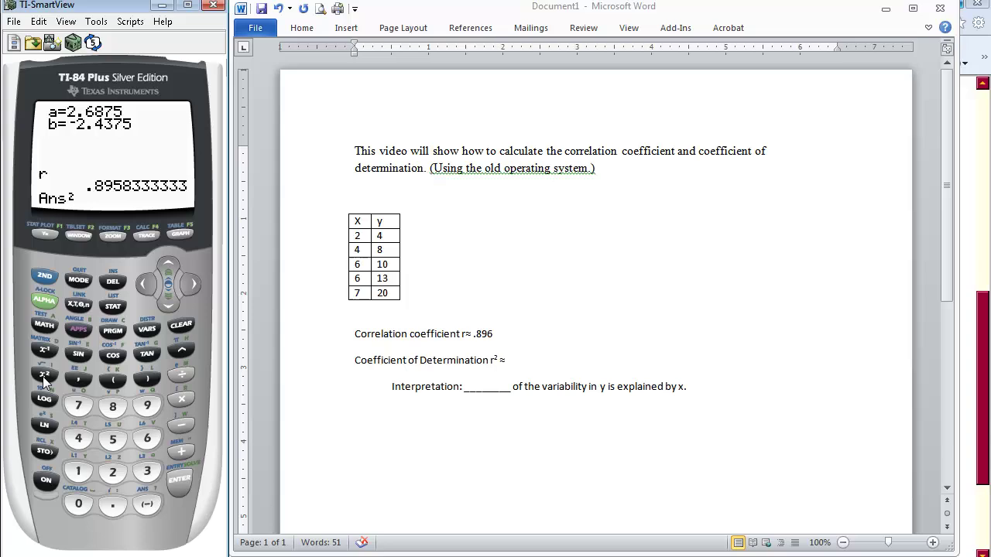
pyautogui.click(184, 480)
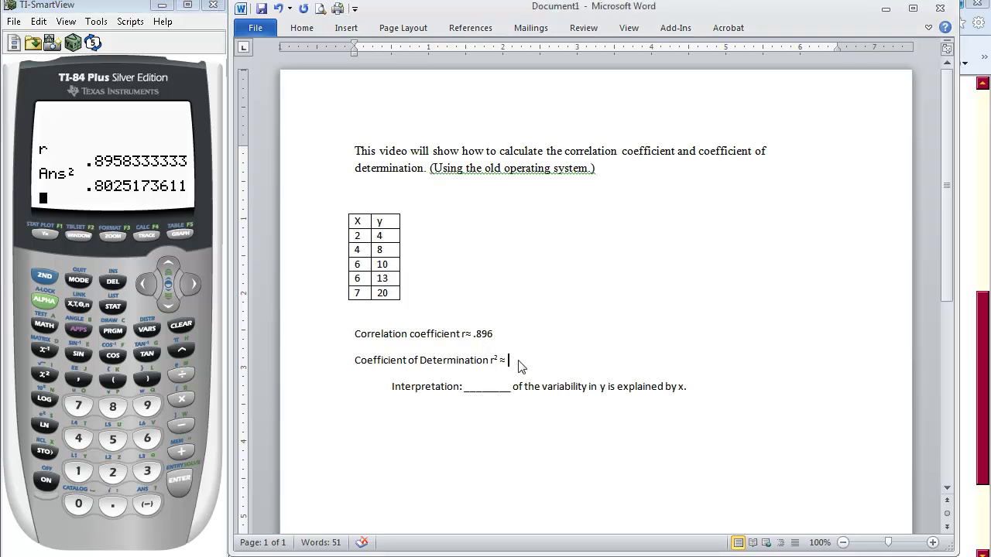
# Type 80.25% after r² ≈ and replace the interpretation's underscore blank with 80.25%.
pyautogui.write('80.25%')
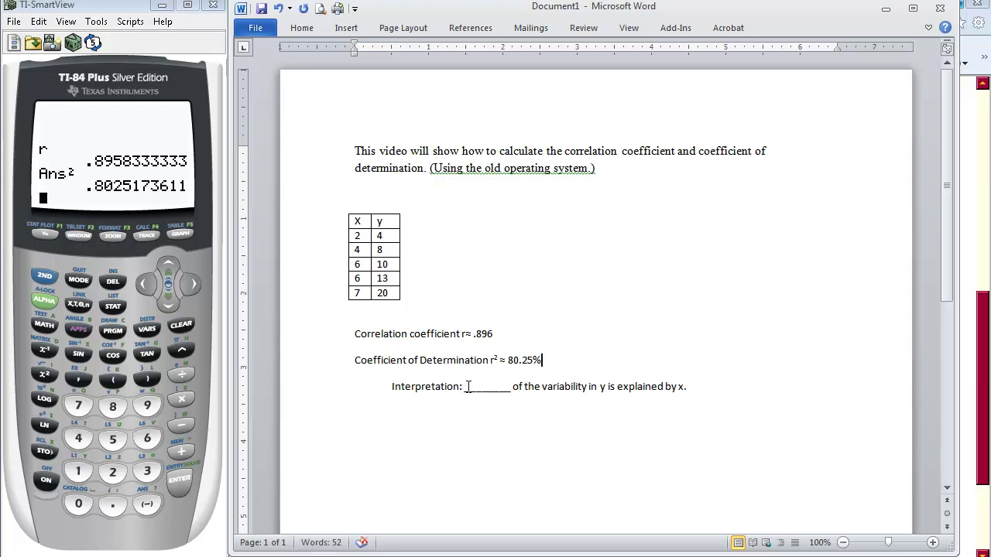
pyautogui.moveTo(469, 386); pyautogui.dragTo(510, 391)
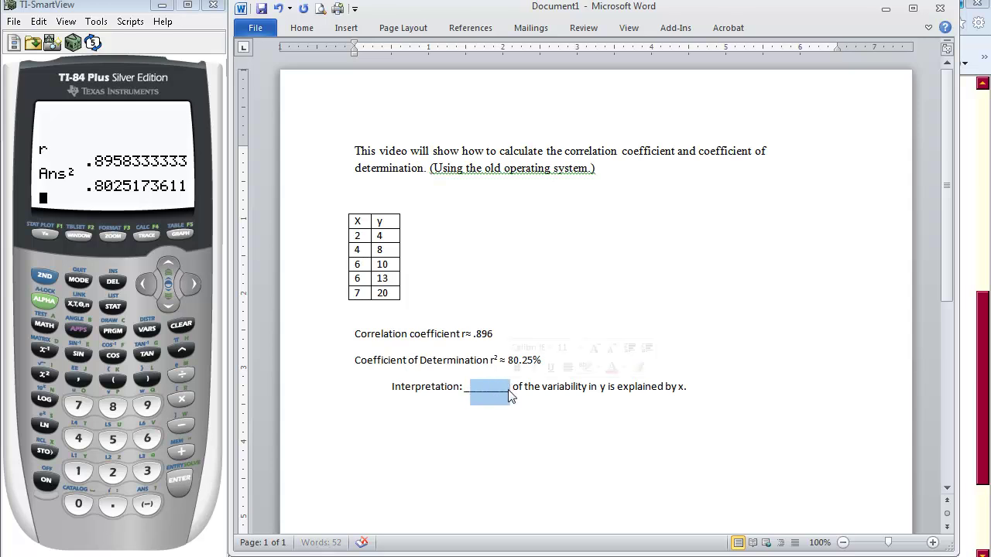
pyautogui.write('80.2')
pyautogui.write('5%')
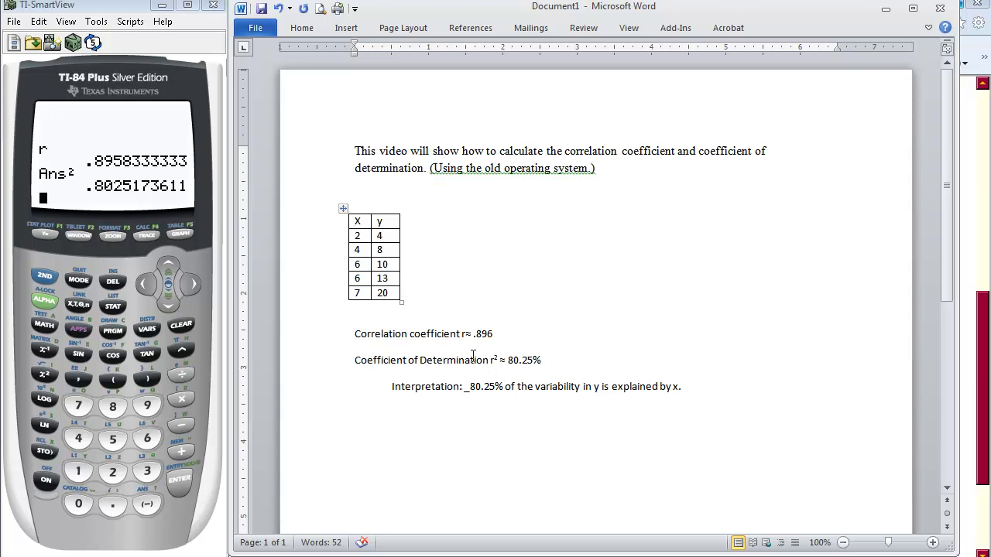
pyautogui.moveTo(470, 388); pyautogui.dragTo(465, 388)
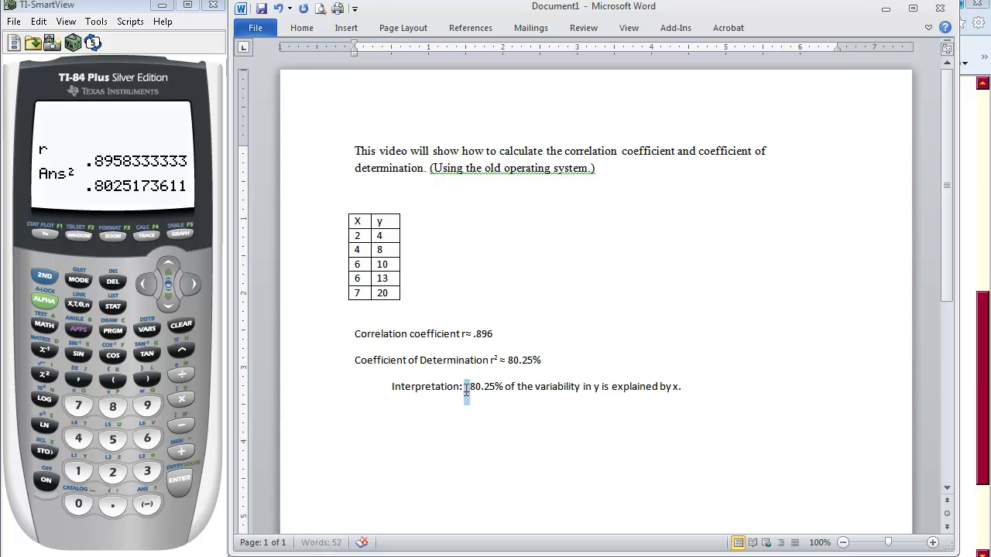
pyautogui.press('Delete')
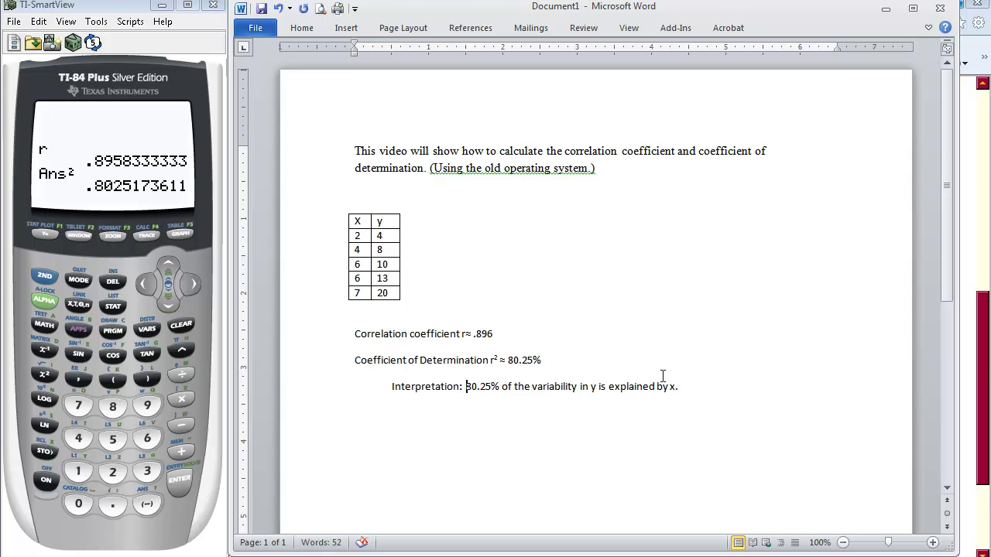
# Open VARS, Statistics, EQ and move down to item 8, r².
pyautogui.click(144, 331)
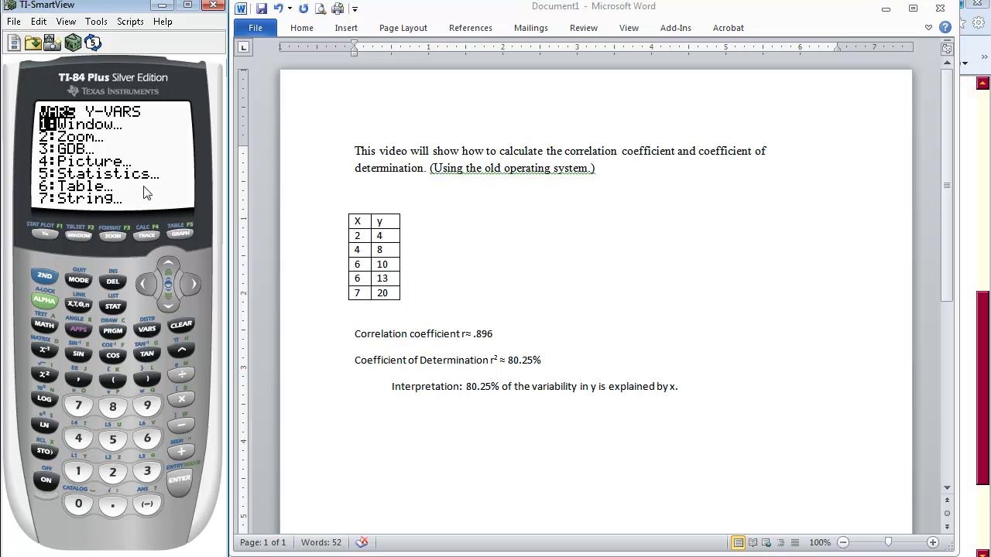
pyautogui.click(114, 440)
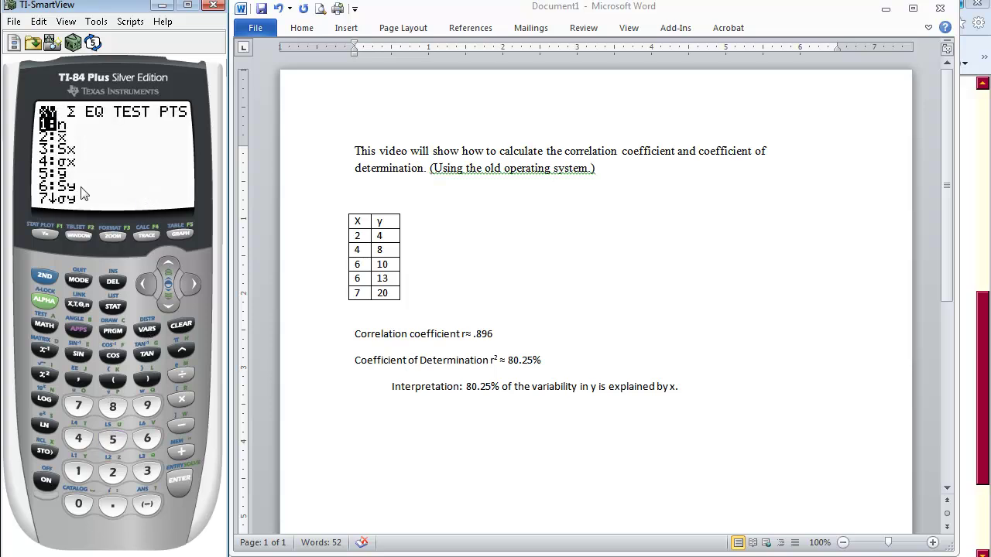
pyautogui.click(192, 287)
pyautogui.click(192, 286)
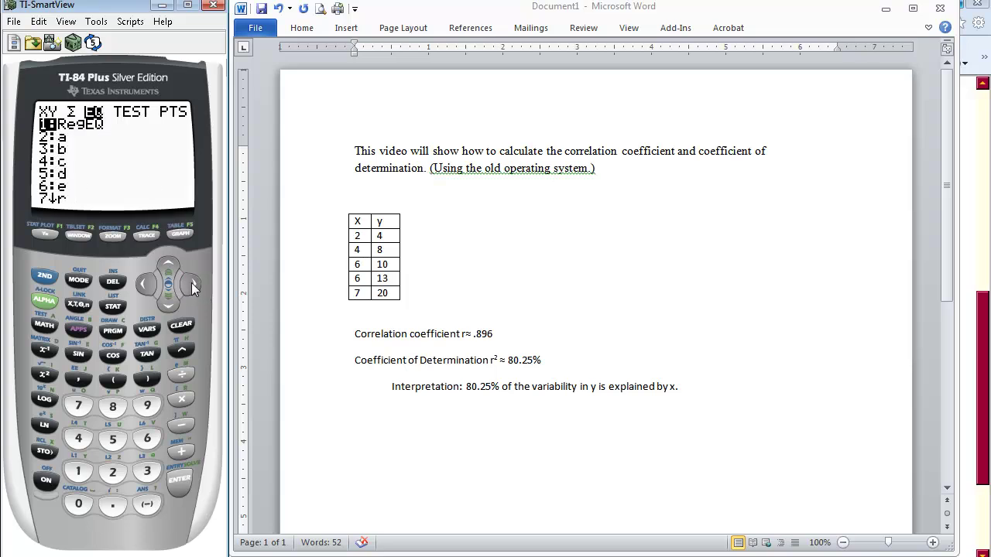
pyautogui.click(166, 303)
pyautogui.click(167, 303)
pyautogui.click(166, 304)
pyautogui.click(167, 304)
pyautogui.click(166, 303)
pyautogui.click(166, 303)
pyautogui.click(167, 304)
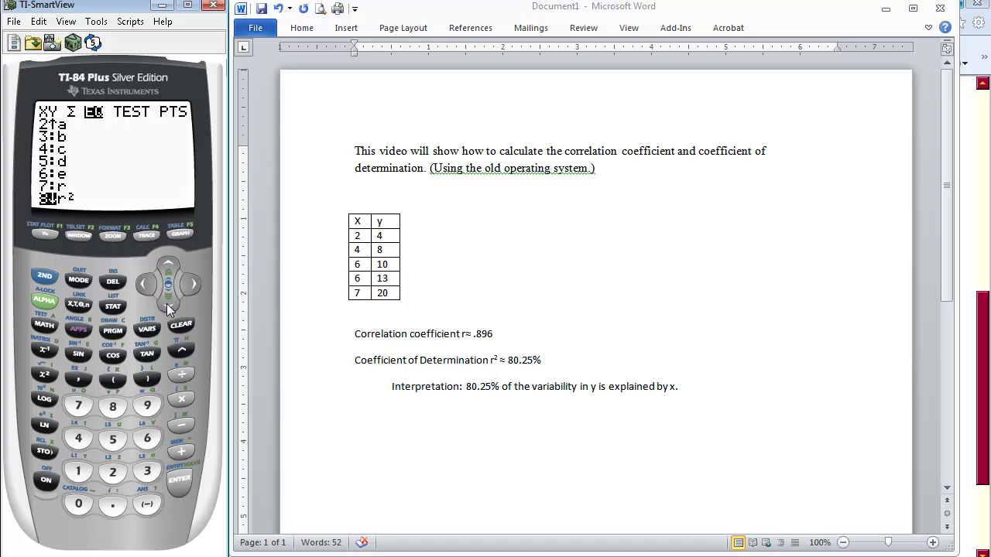